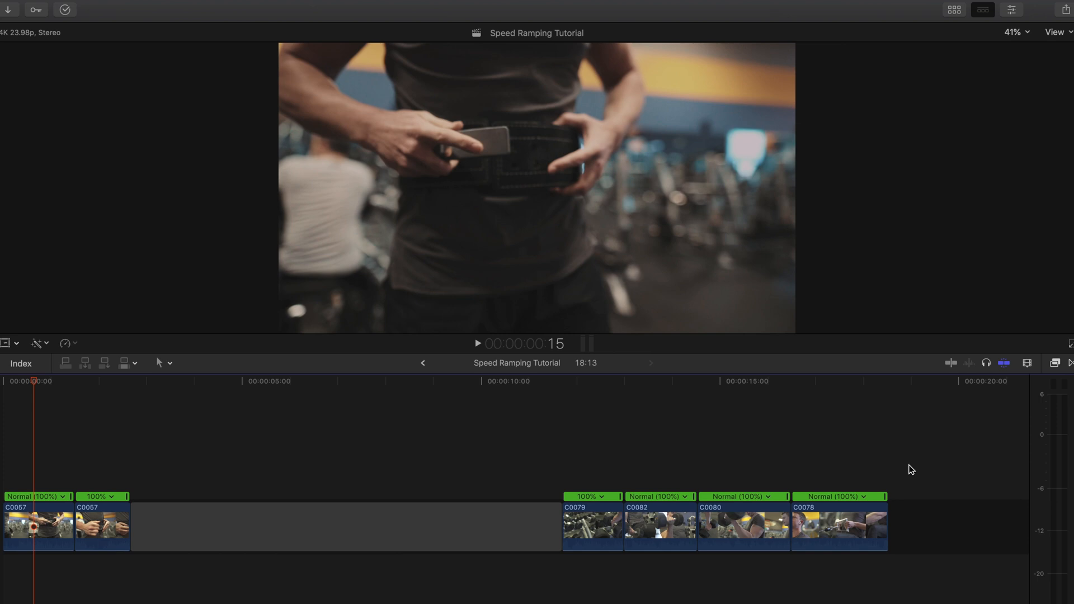
# Select all the timeline clips, set their speed to Normal (100%), and deselect them
pyautogui.moveTo(939, 453); pyautogui.dragTo(34, 520)
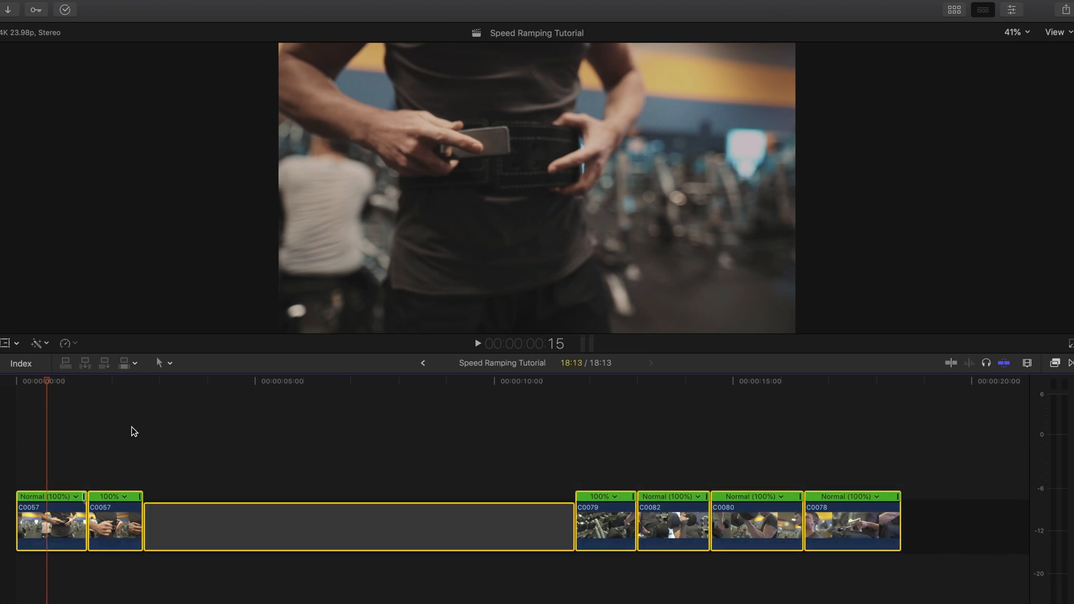
pyautogui.click(66, 343)
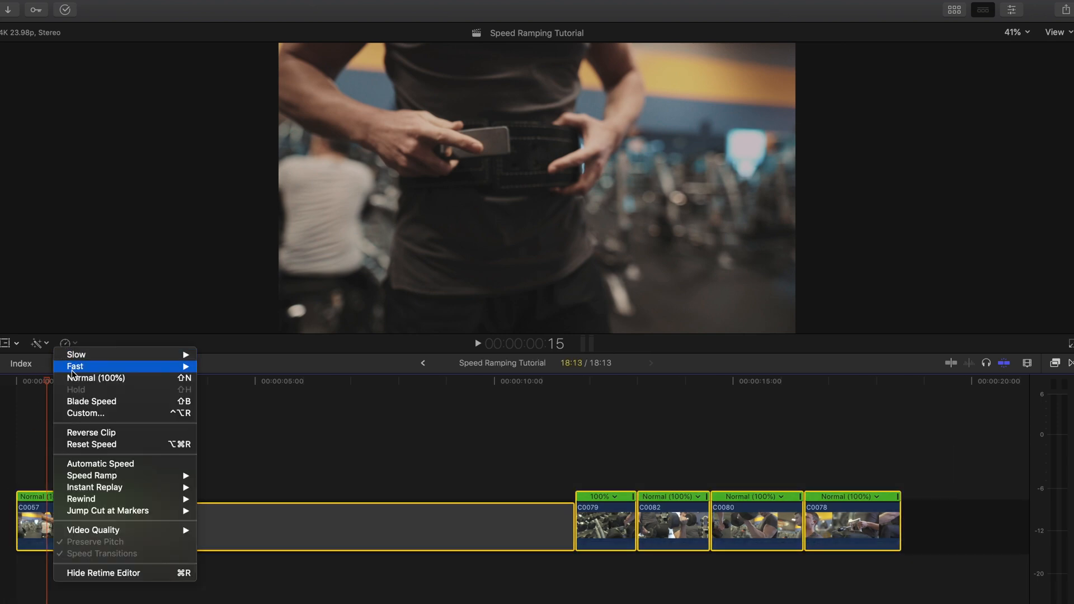
pyautogui.click(94, 378)
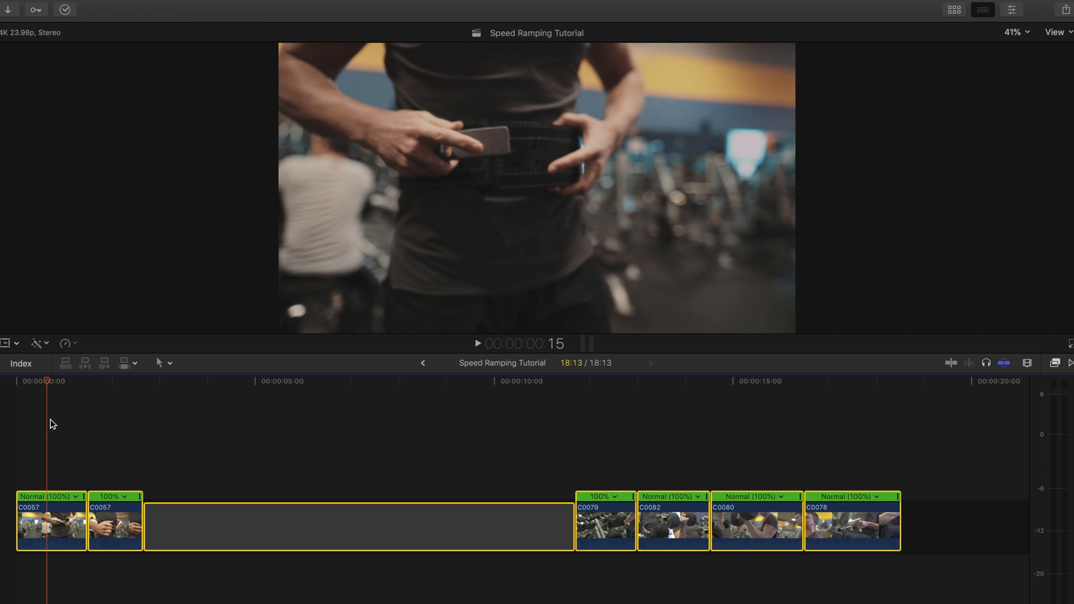
pyautogui.click(40, 446)
# Play the first C0057 clip from the start and blade its speed at 1:02
pyautogui.moveTo(38, 382); pyautogui.dragTo(7, 384)
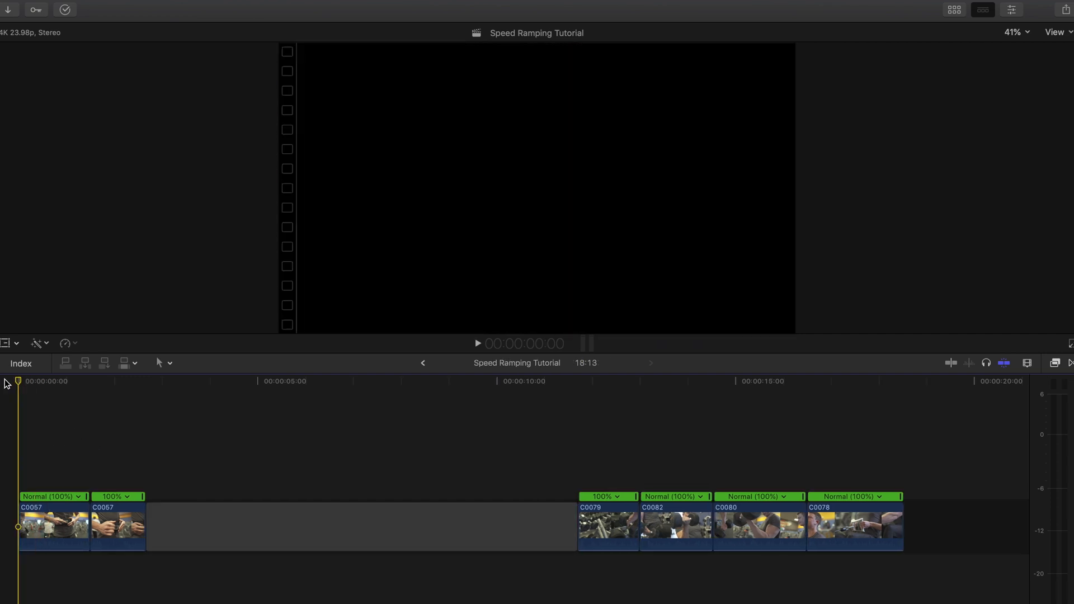
pyautogui.press('space')
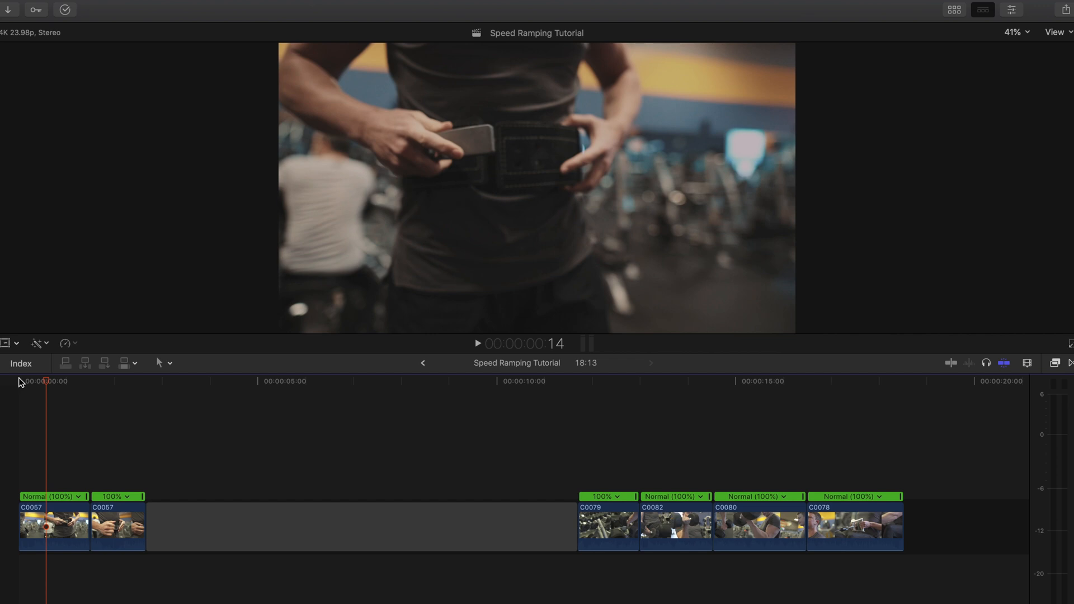
pyautogui.press('space')
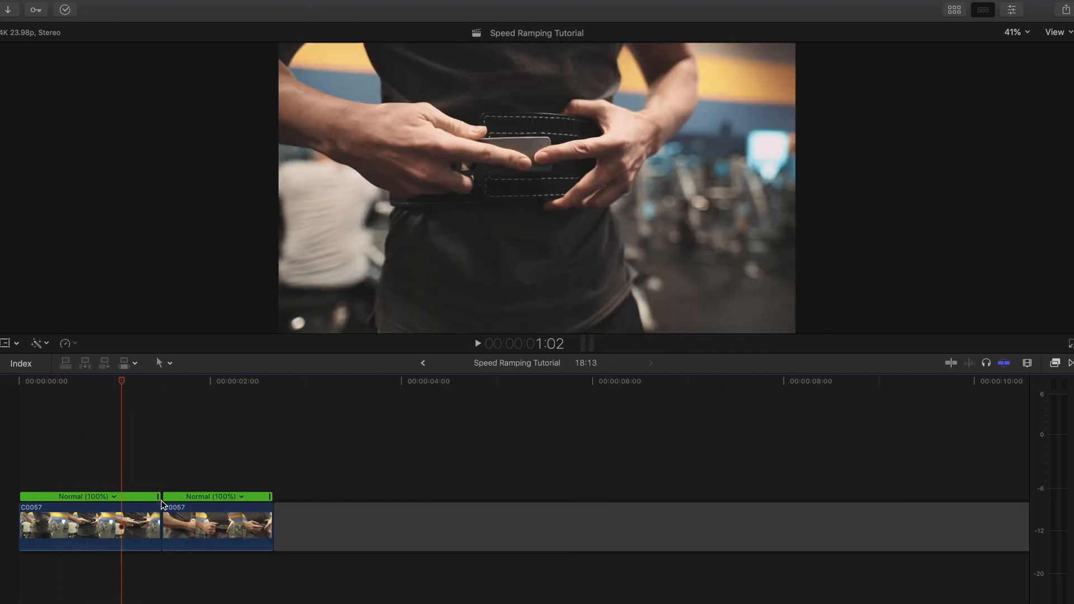
pyautogui.click(139, 529)
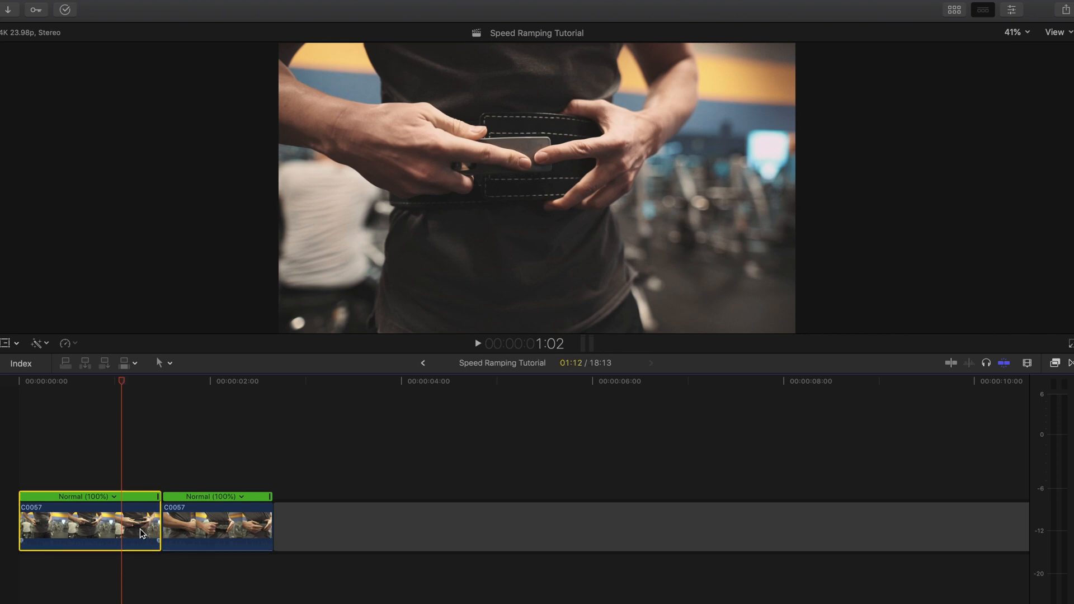
pyautogui.hotkey('shift', 'b')
# Give the first speed segment of the opening clip a custom rate of 20%
pyautogui.click(94, 496)
pyautogui.click(126, 546)
pyautogui.click(158, 424)
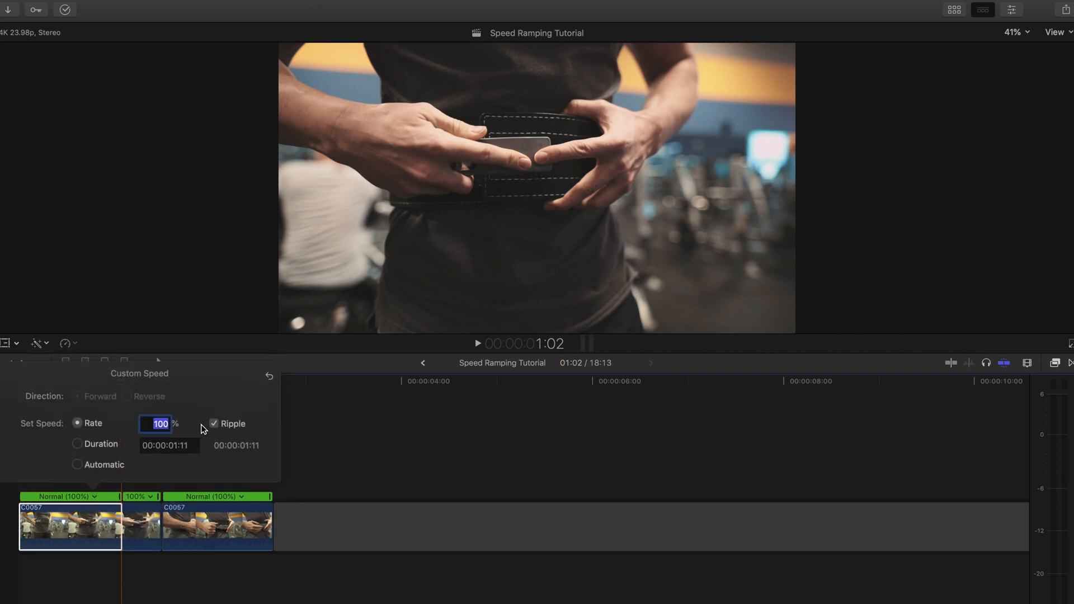
pyautogui.write('20')
pyautogui.press('Return')
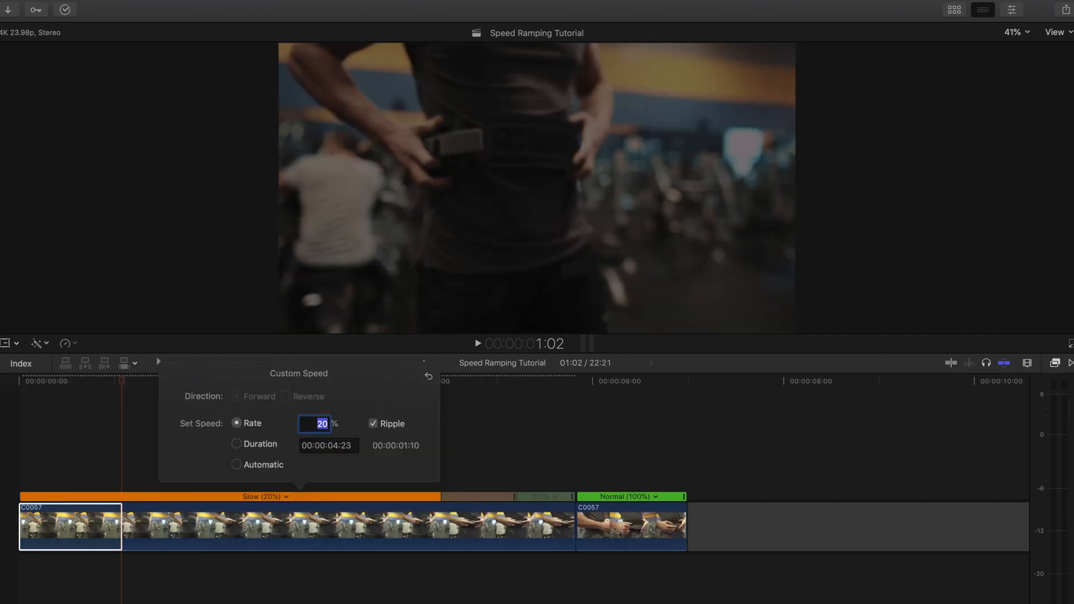
pyautogui.press('super+minus')
pyautogui.click(144, 585)
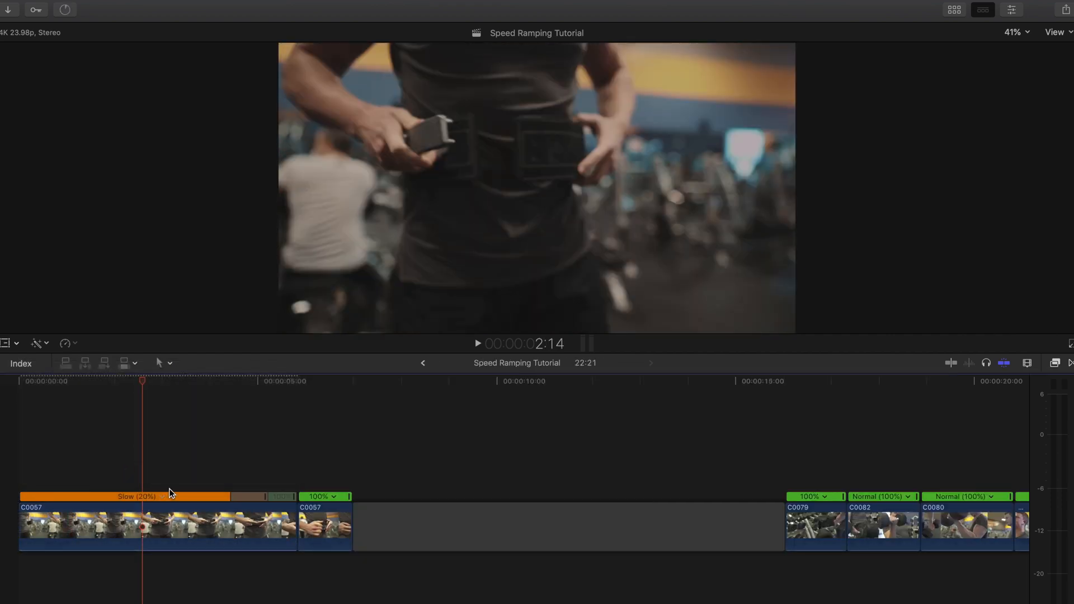
# Review the slowed opening clip and trim its start to 1:18
pyautogui.moveTo(142, 382)
pyautogui.mouseDown()
pyautogui.moveTo(108, 383)
pyautogui.moveTo(143, 382)
pyautogui.moveTo(129, 384)
pyautogui.mouseUp()
pyautogui.press('space')
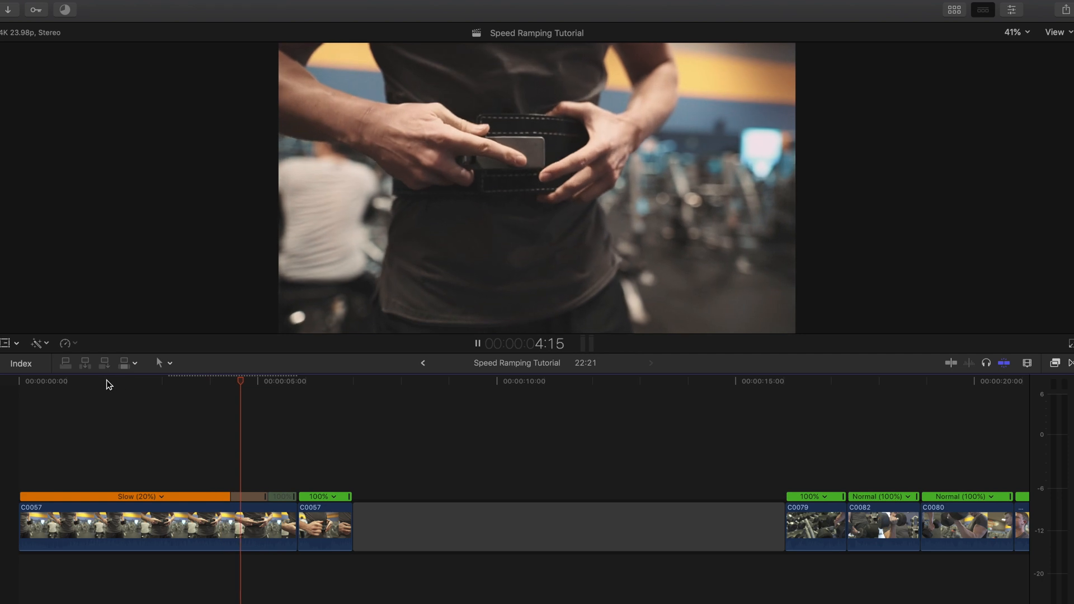
pyautogui.click(100, 382)
pyautogui.click(102, 383)
pyautogui.click(131, 519)
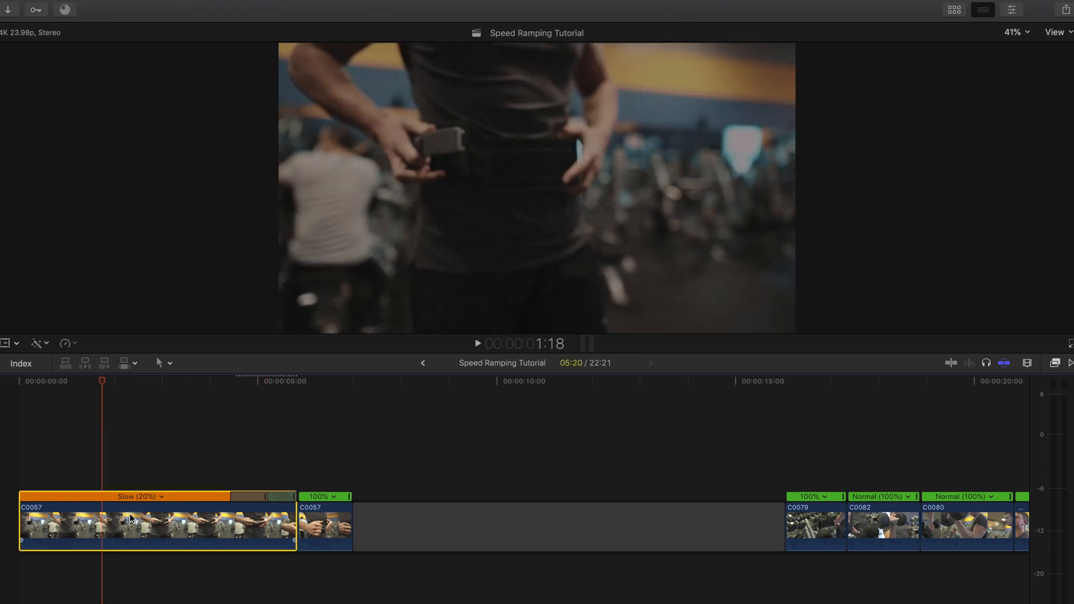
pyautogui.hotkey('alt', '[')
pyautogui.press('super+equal')
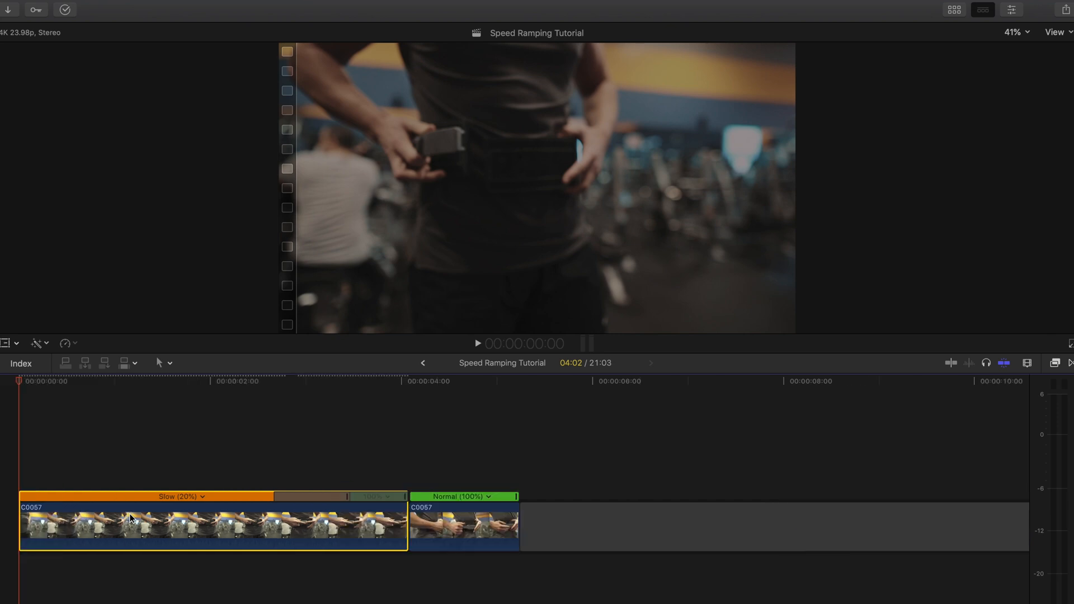
# Play the trimmed opening clip through the cut to check the slow-to-normal ramp, replaying it from about 2:00
pyautogui.press('space')
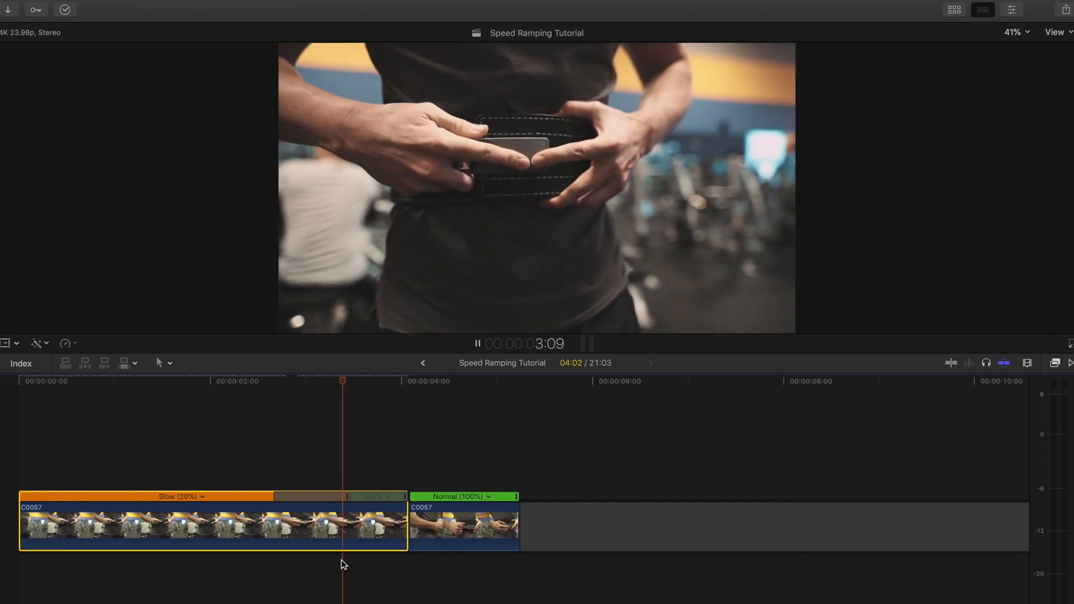
pyautogui.press('space')
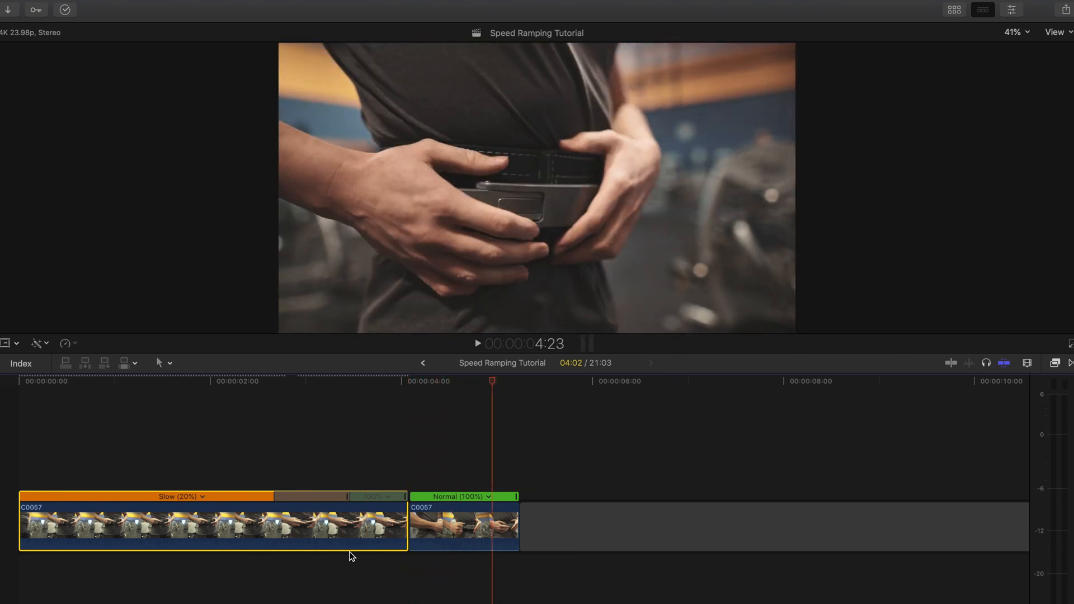
pyautogui.click(235, 383)
pyautogui.press('space')
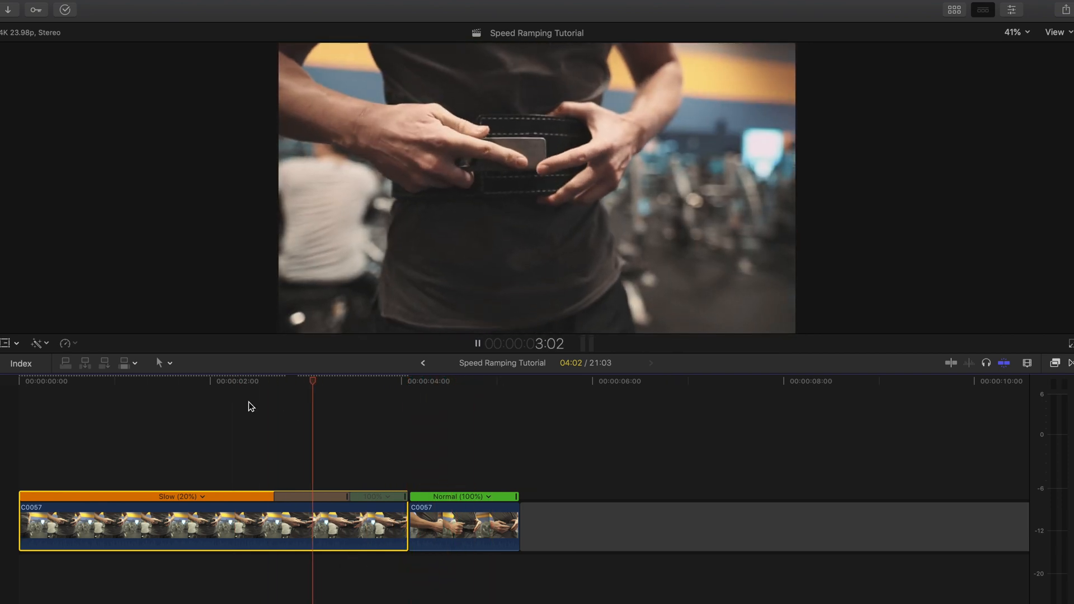
pyautogui.press('space')
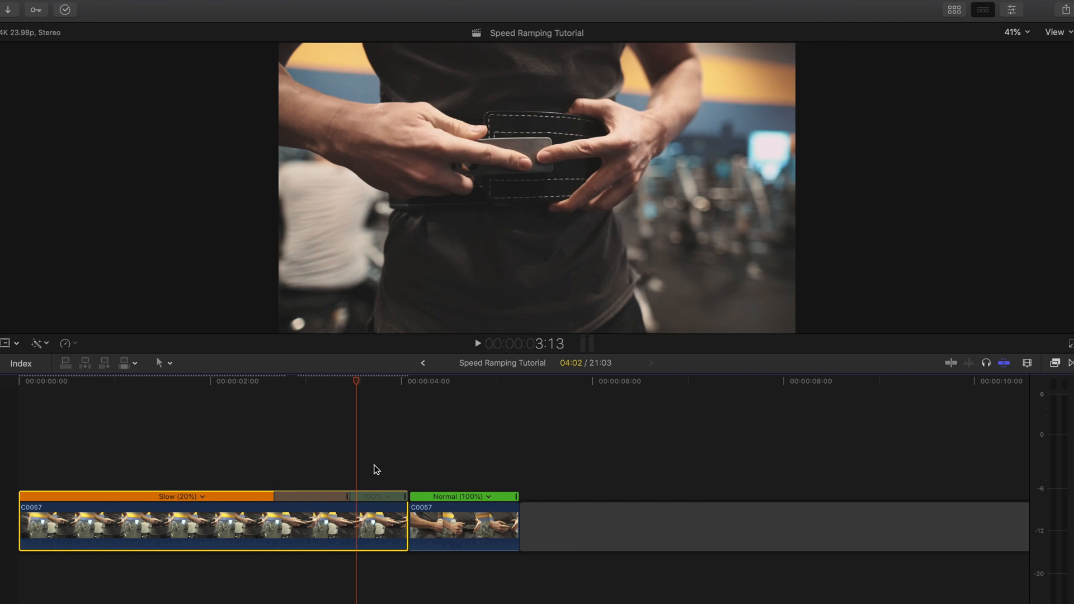
pyautogui.click(245, 382)
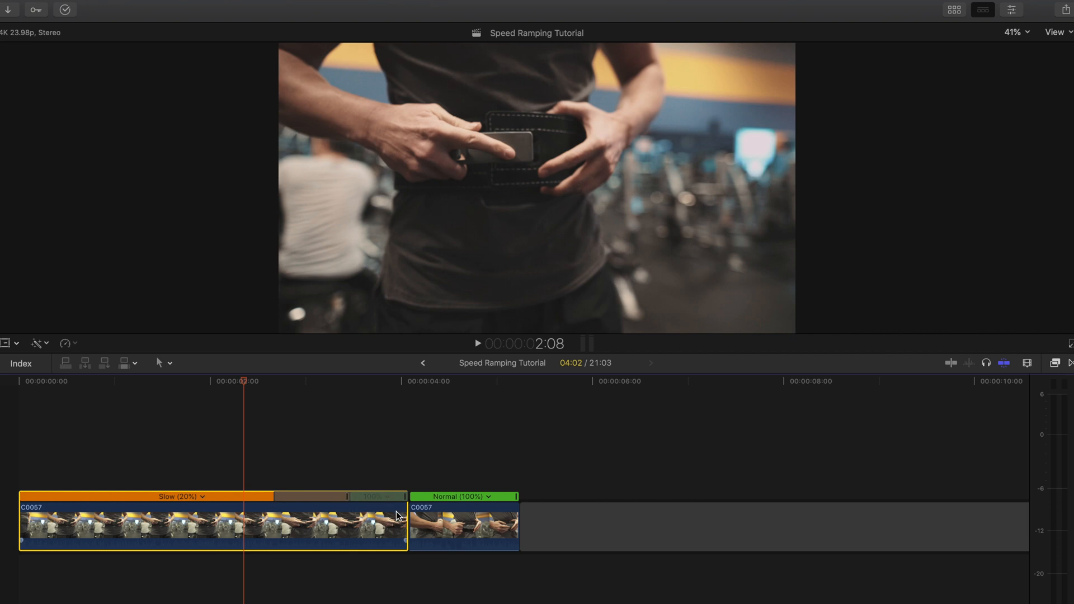
# Extend the end of the opening clip to a duration of about 5:22 and scrub the frames just before the speed transition
pyautogui.moveTo(406, 518); pyautogui.dragTo(582, 520)
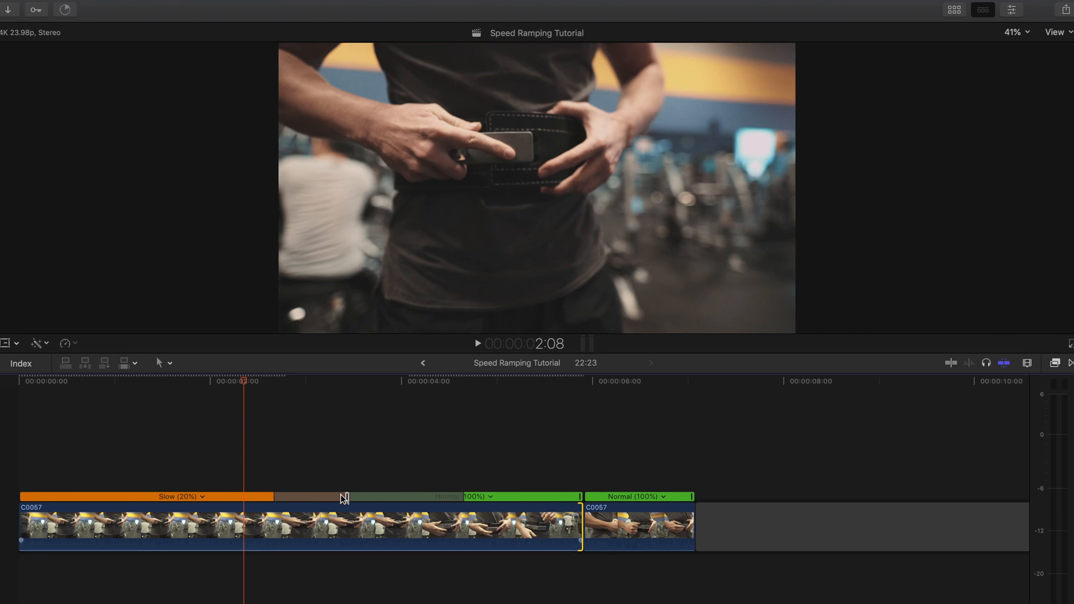
pyautogui.moveTo(241, 380); pyautogui.dragTo(258, 393)
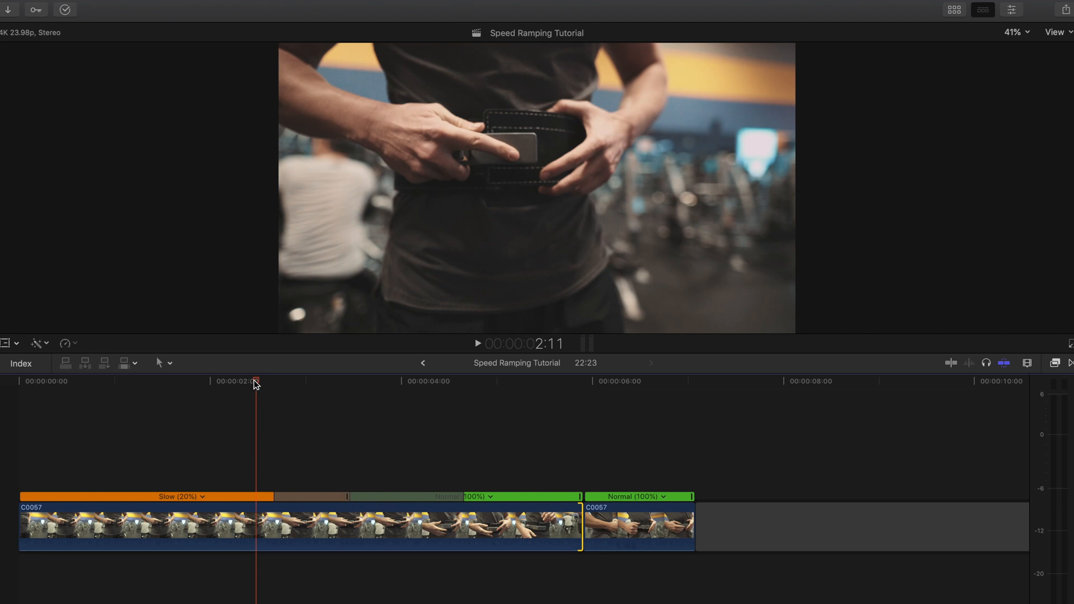
pyautogui.moveTo(254, 382); pyautogui.dragTo(244, 384)
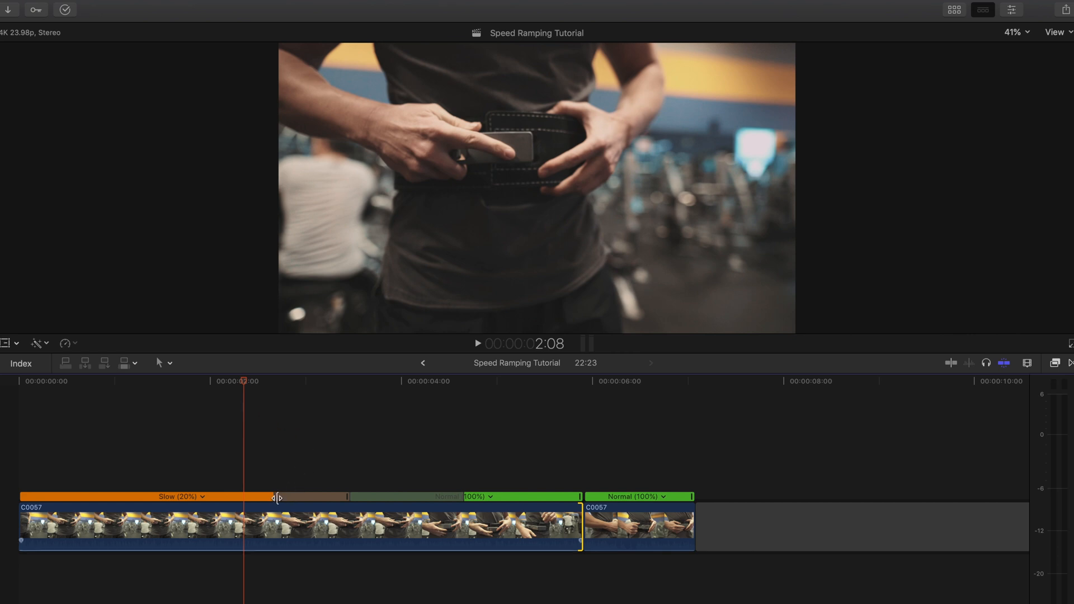
# Lengthen the opening clip's speed transition so it begins earlier in the 20% segment, and play the result
pyautogui.moveTo(275, 497); pyautogui.dragTo(144, 497)
pyautogui.press('space')
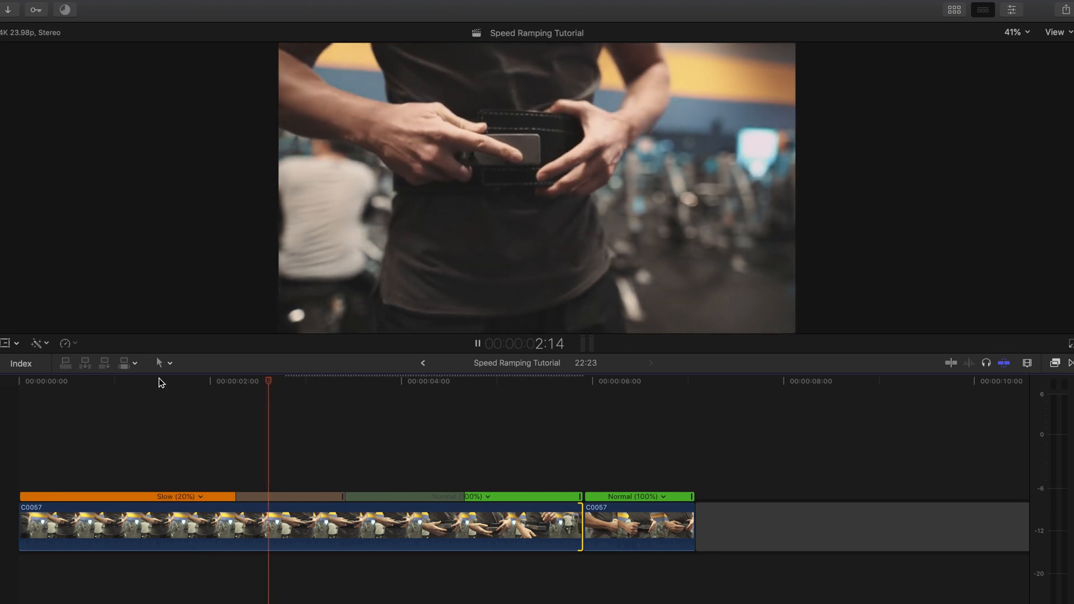
pyautogui.press('space')
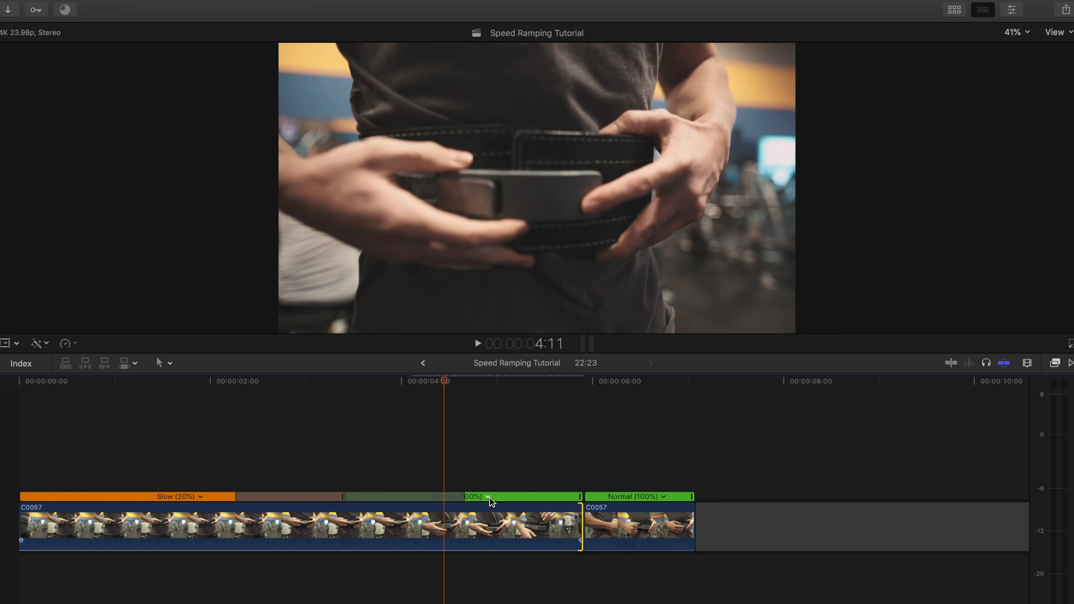
# Set the opening clip's second speed segment to Fast 2x
pyautogui.click(488, 498)
pyautogui.moveTo(508, 526)
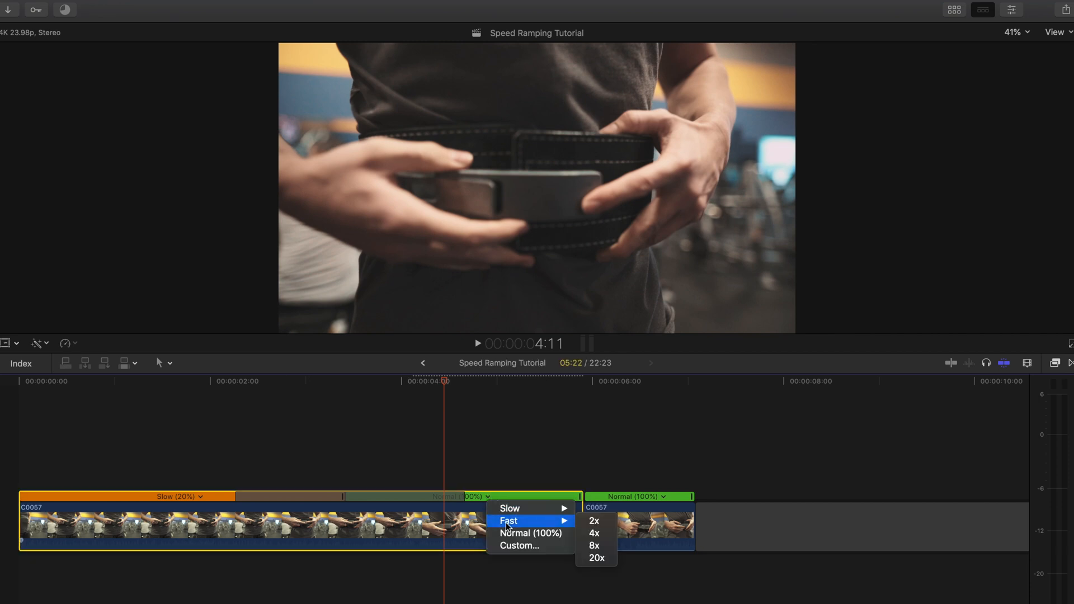
pyautogui.click(588, 523)
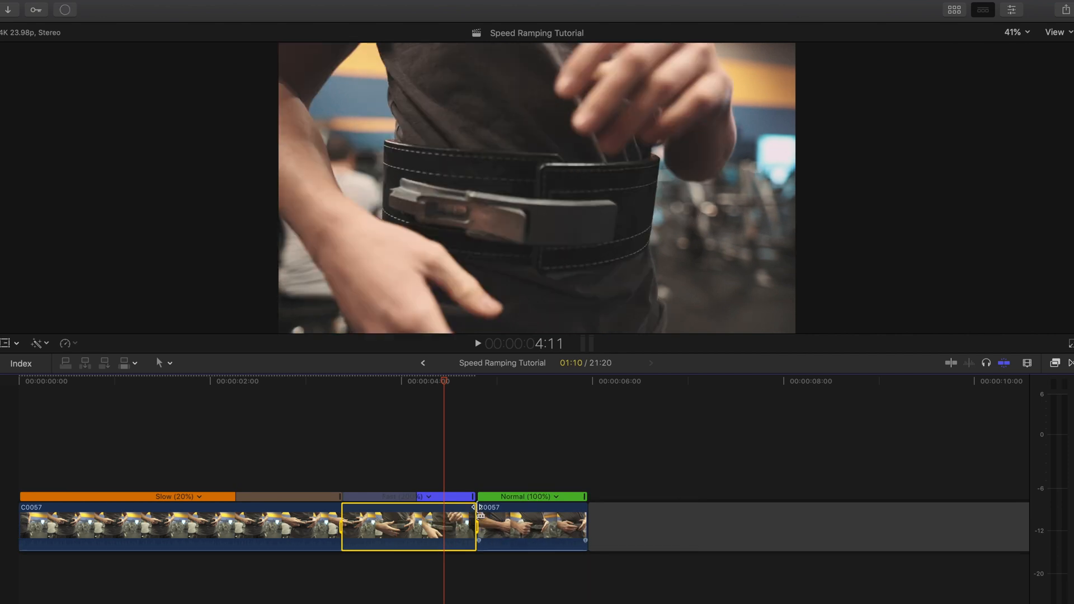
pyautogui.click(511, 467)
# Shorten the end of the opening clip to a duration of about 4:07 and play the ramp into the following clip
pyautogui.moveTo(474, 520); pyautogui.dragTo(428, 517)
pyautogui.click(167, 435)
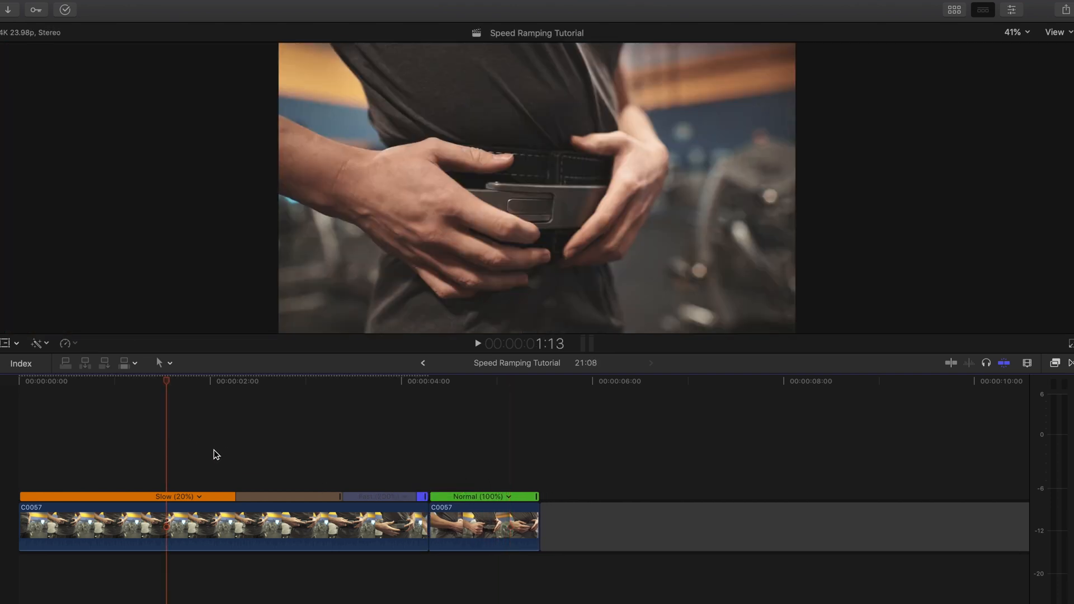
pyautogui.press('space')
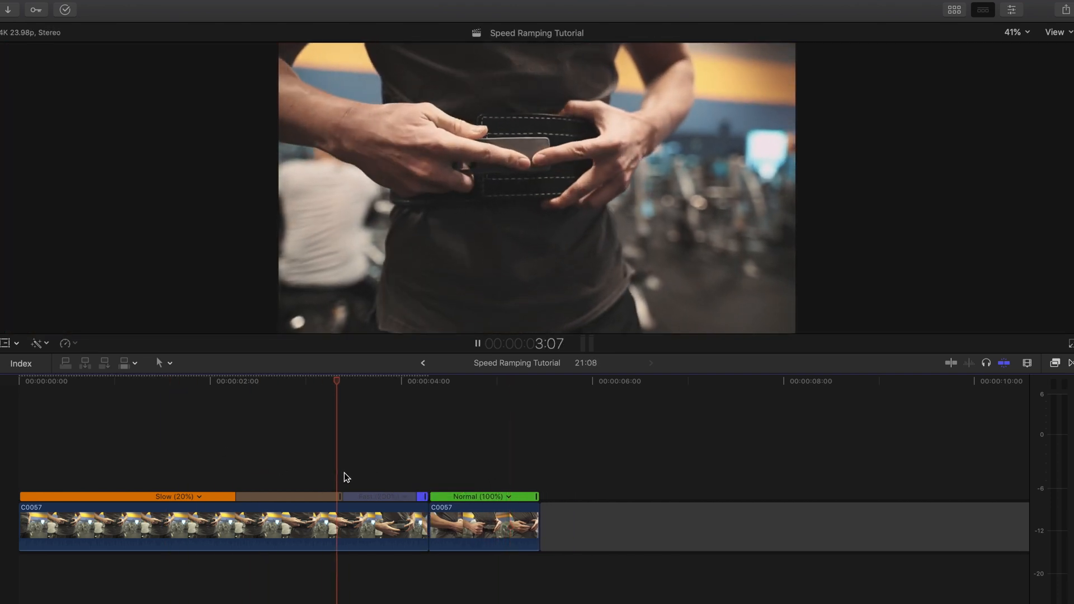
pyautogui.press('space')
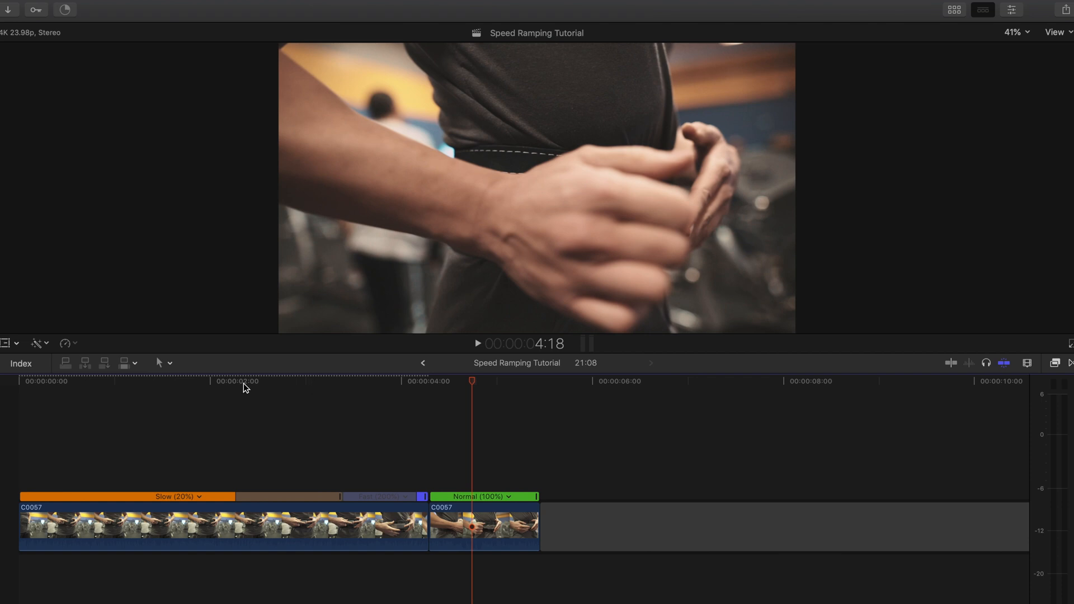
# Replay the ramp to find the cut point and trim the opening clip's end at 3:16
pyautogui.moveTo(333, 383); pyautogui.dragTo(364, 384)
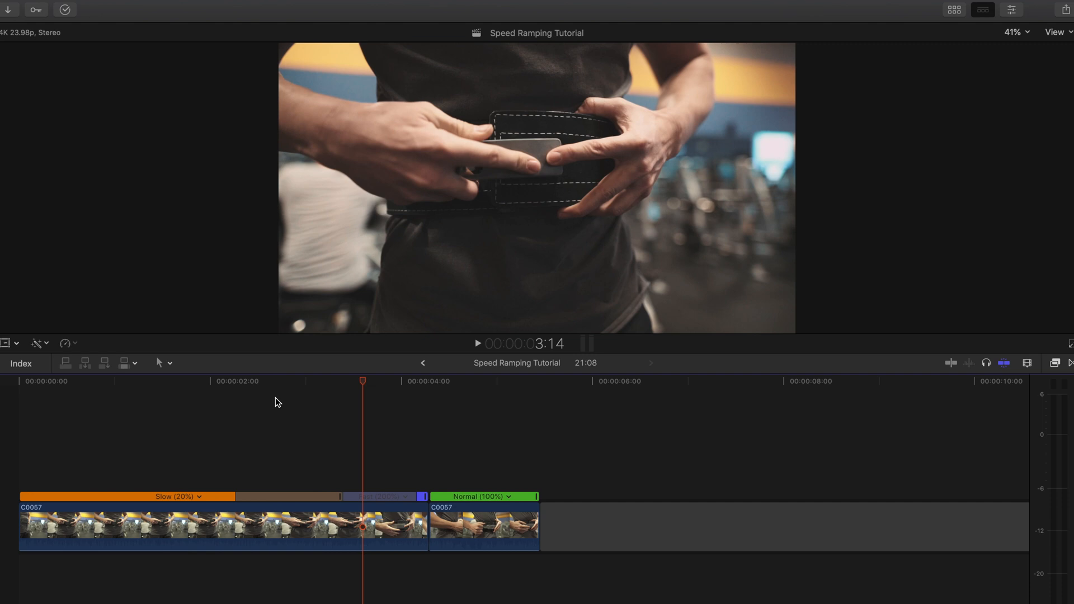
pyautogui.click(110, 380)
pyautogui.press('space')
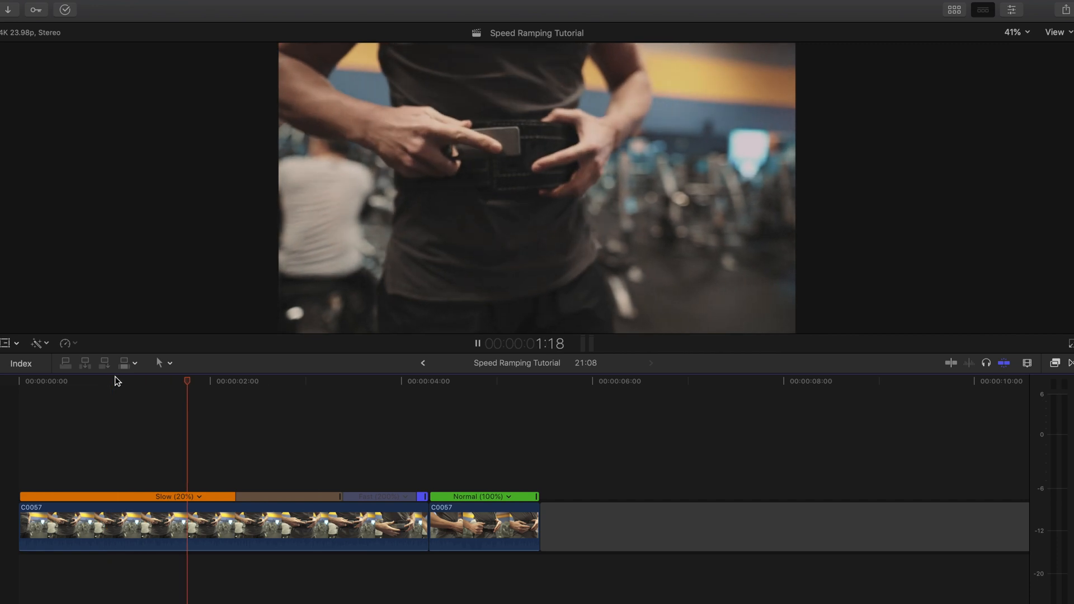
pyautogui.press('space')
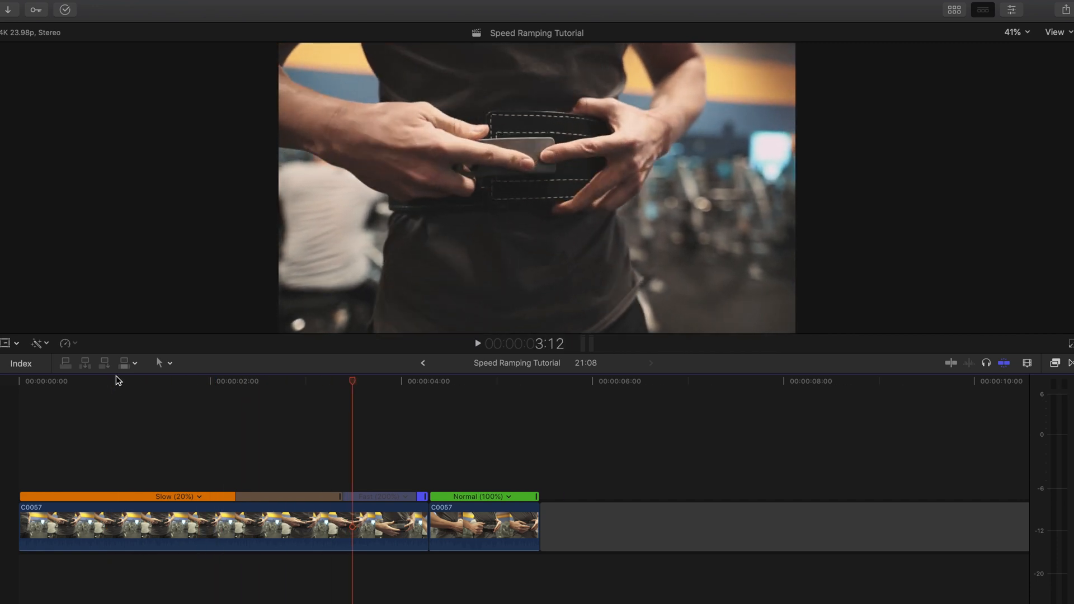
pyautogui.click(395, 520)
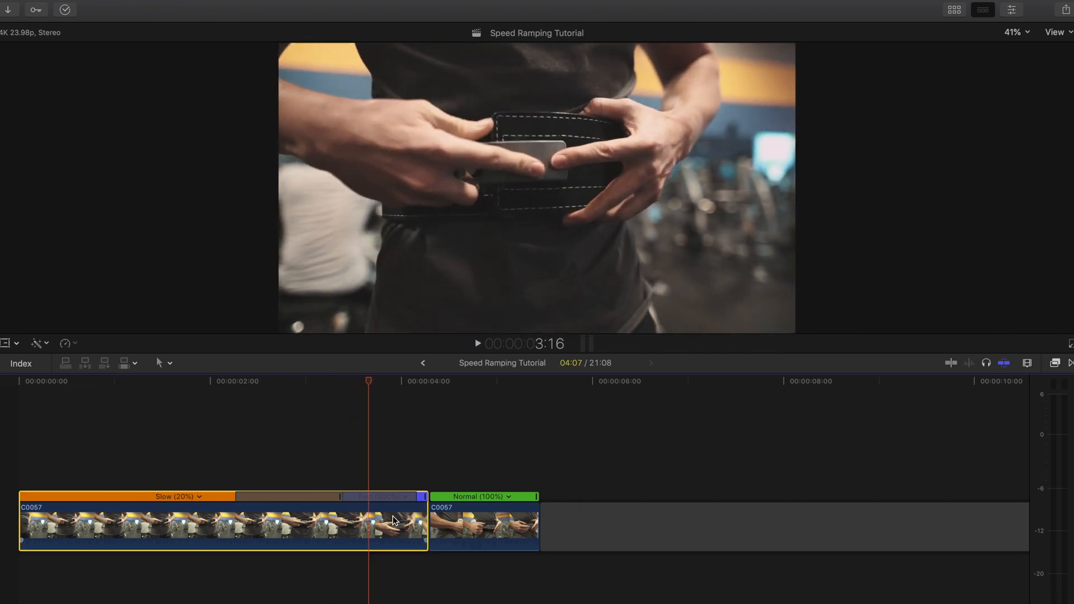
pyautogui.hotkey('alt', ']')
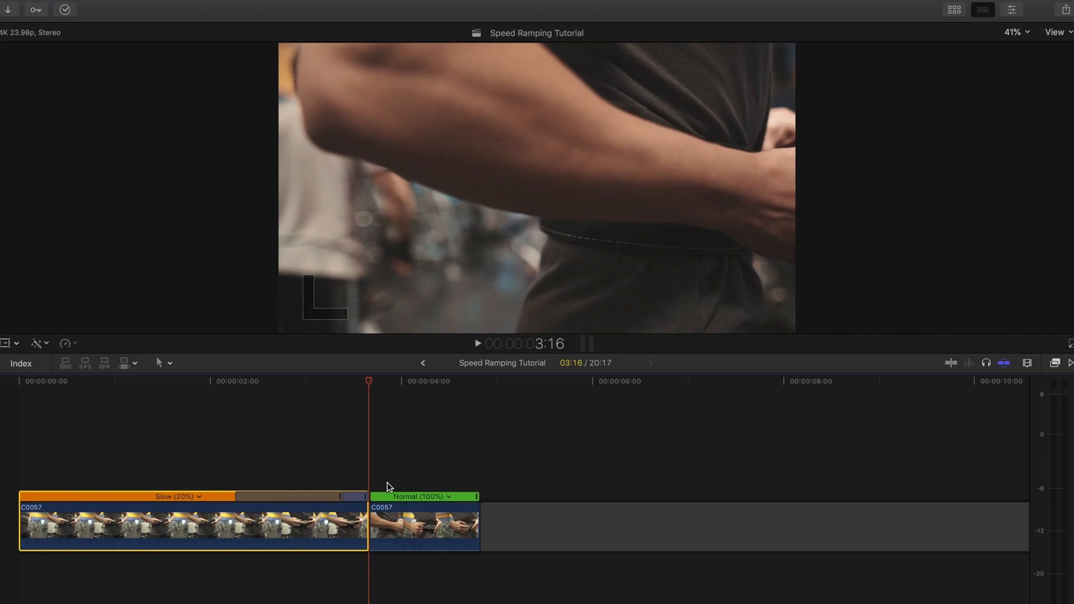
# Play past the cut to find where the slowdown should start, and blade the second C0057 clip's speed at 4:04
pyautogui.press('space')
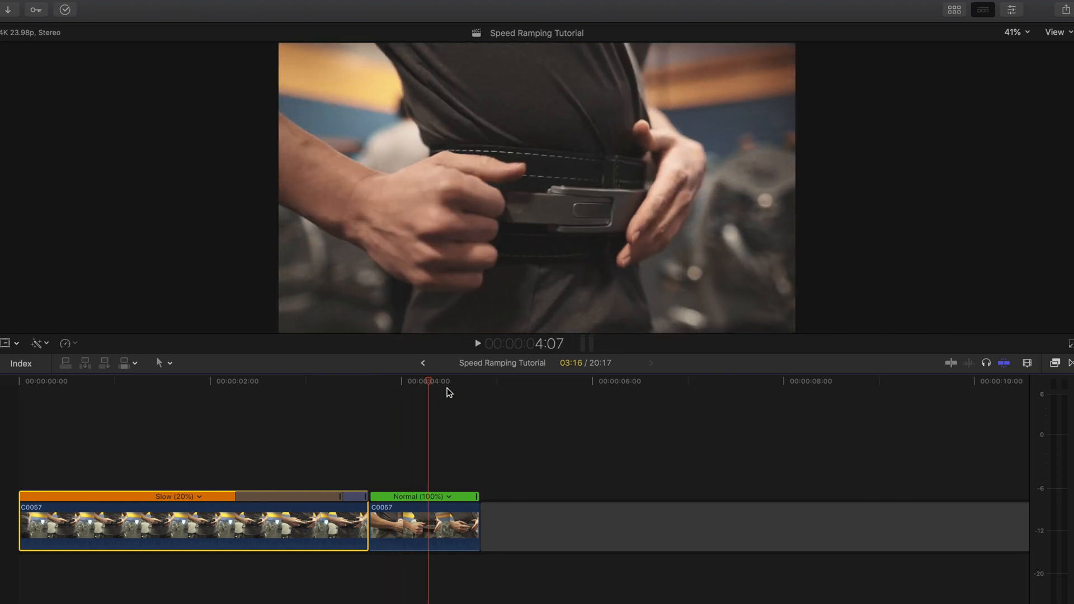
pyautogui.moveTo(430, 379); pyautogui.dragTo(419, 382)
pyautogui.click(426, 521)
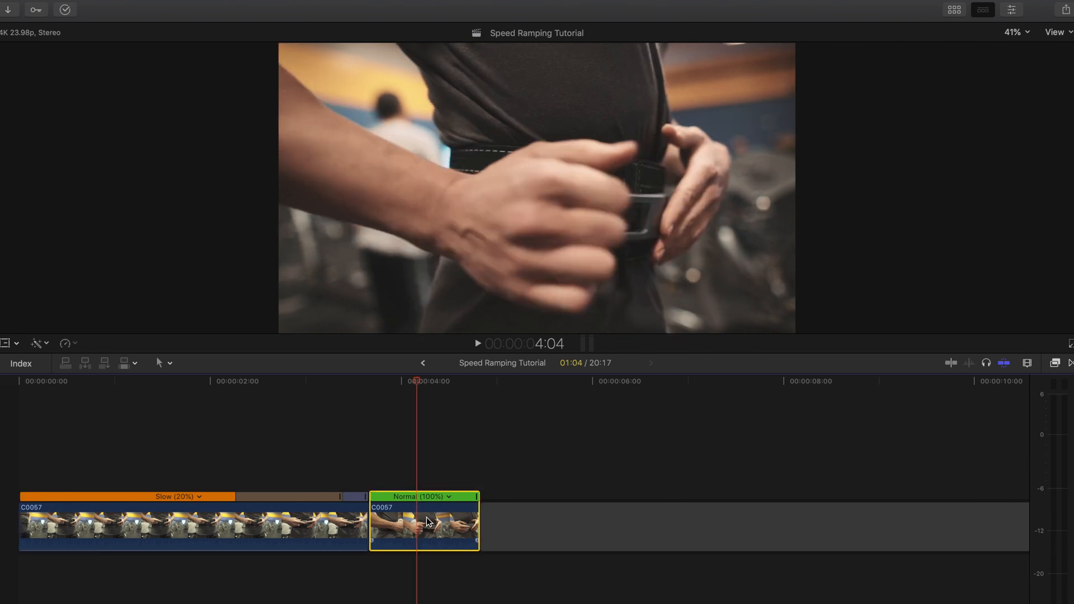
pyautogui.hotkey('shift', 'b')
# Set the second clip's last speed segment to a custom rate of 20% with Ripple on
pyautogui.click(456, 497)
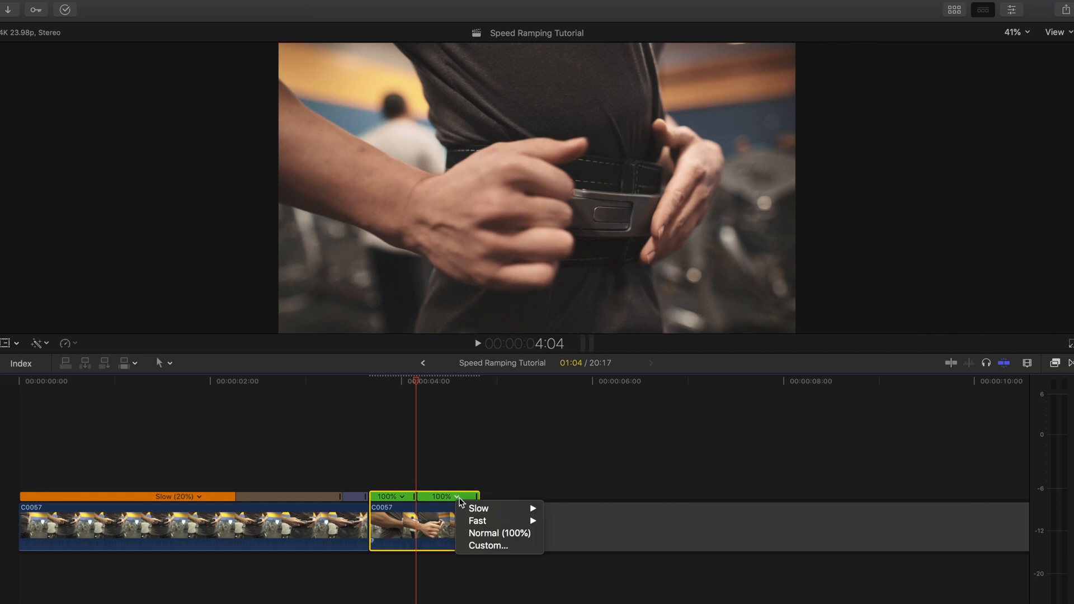
pyautogui.click(489, 545)
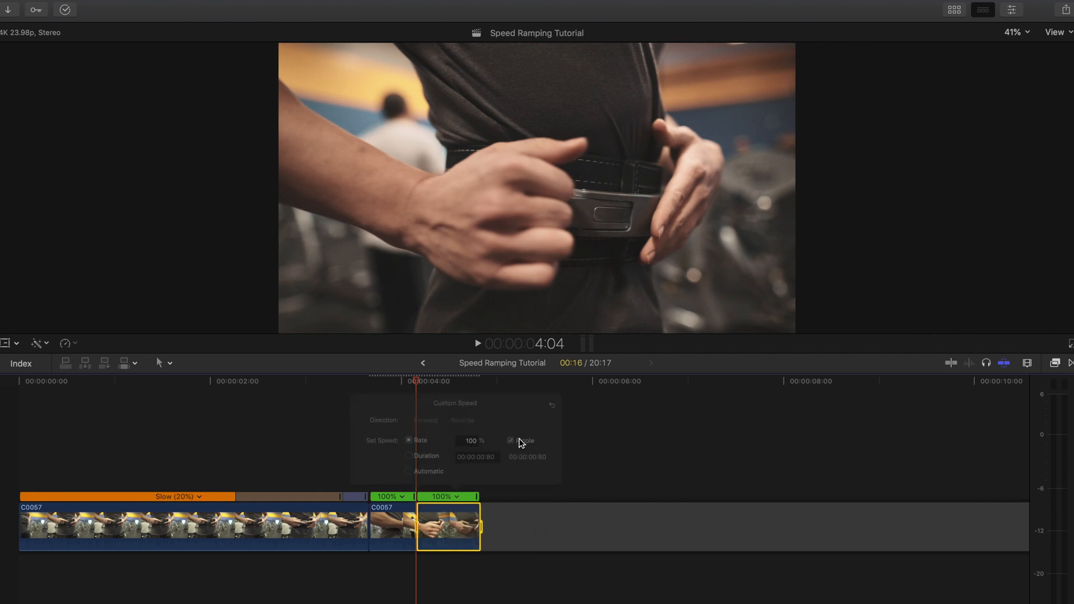
pyautogui.doubleClick(479, 422)
pyautogui.write('20')
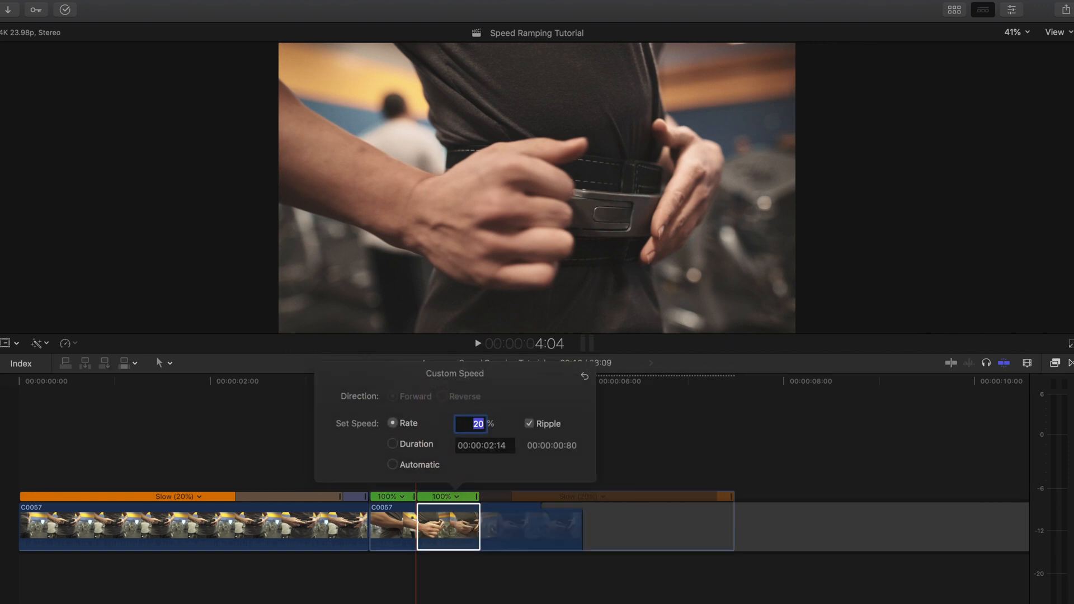
pyautogui.press('Return')
# Set the second clip's first speed segment, right after the cut at 3:16, to Fast 2x
pyautogui.click(367, 471)
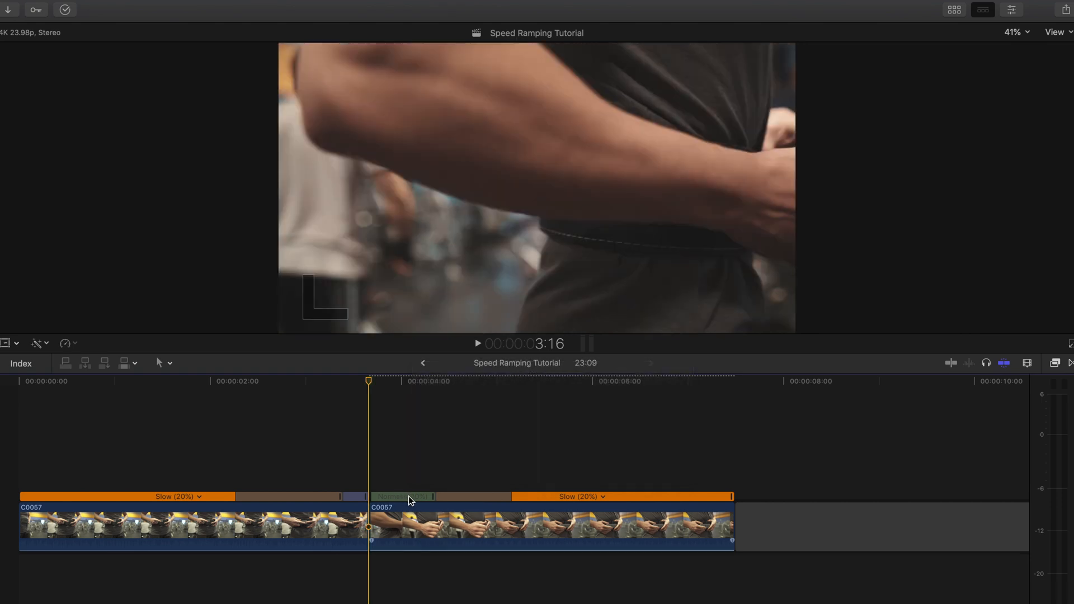
pyautogui.press('super+equal')
pyautogui.click(460, 496)
pyautogui.moveTo(529, 520)
pyautogui.click(567, 521)
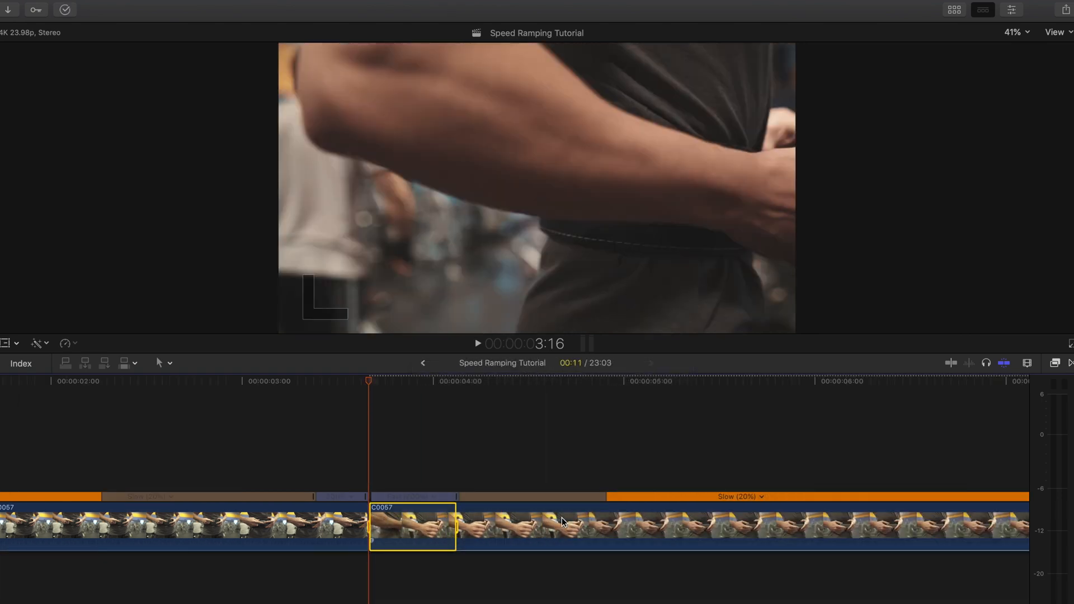
pyautogui.press('super+minus')
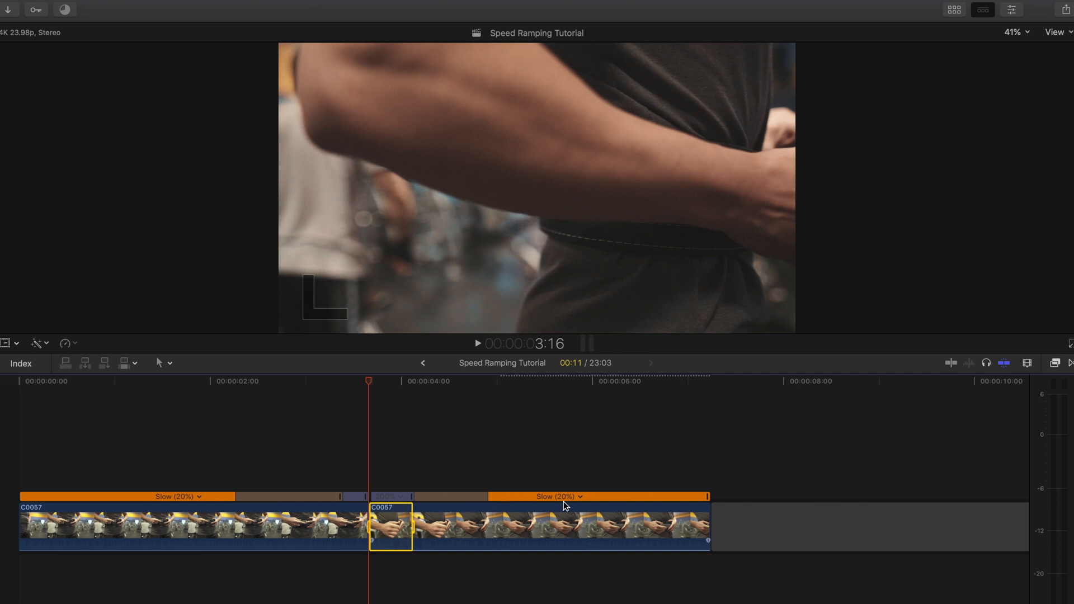
# Play the sequence from the beginning and trim the second clip's end at 6:15
pyautogui.press('Home')
pyautogui.press('space')
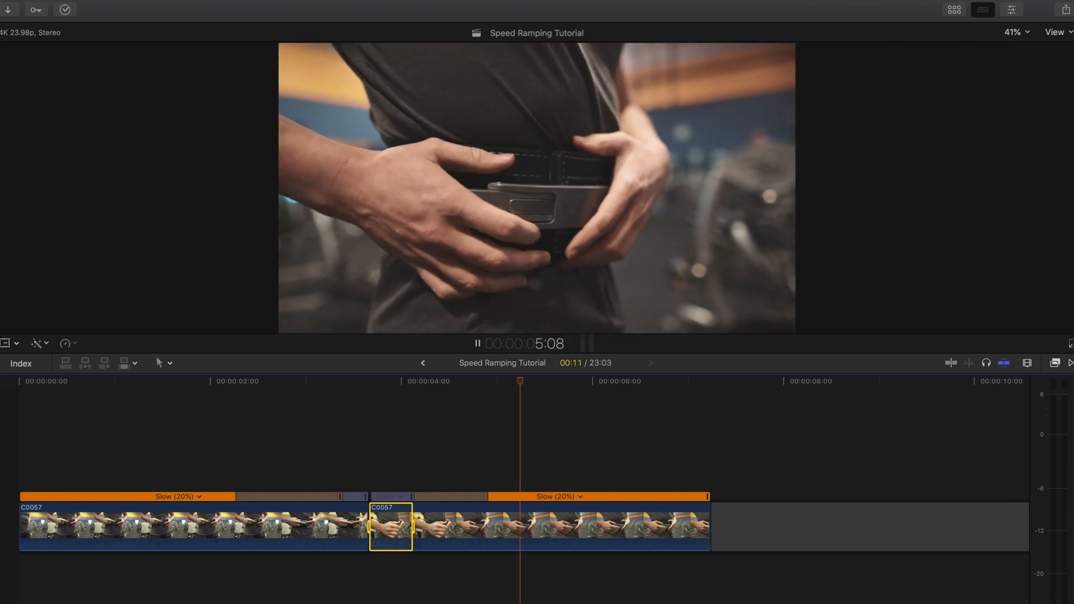
pyautogui.click(680, 532)
pyautogui.press('space')
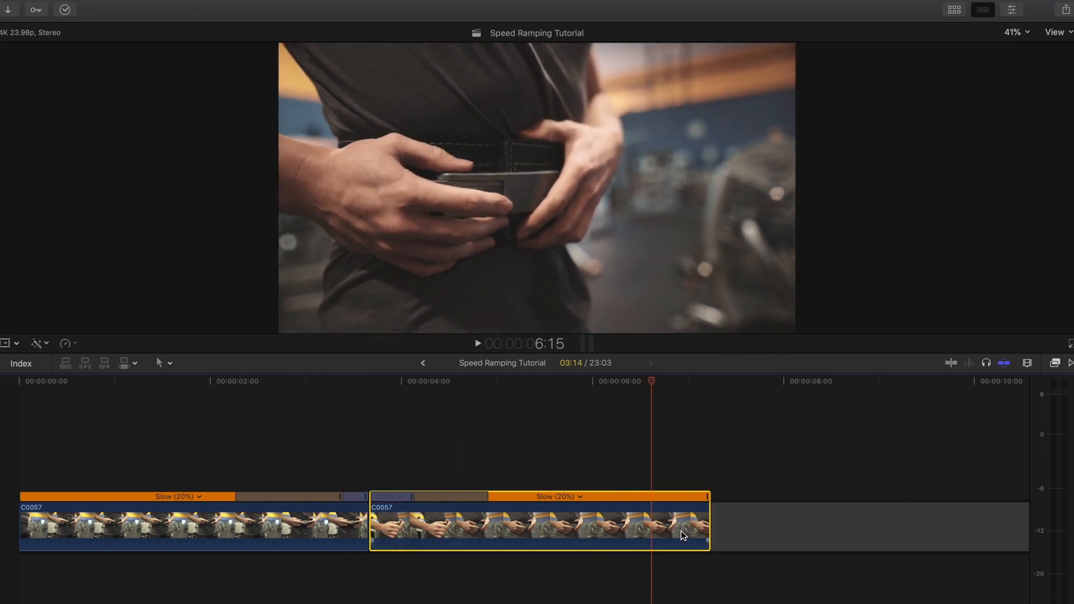
pyautogui.hotkey('alt', ']')
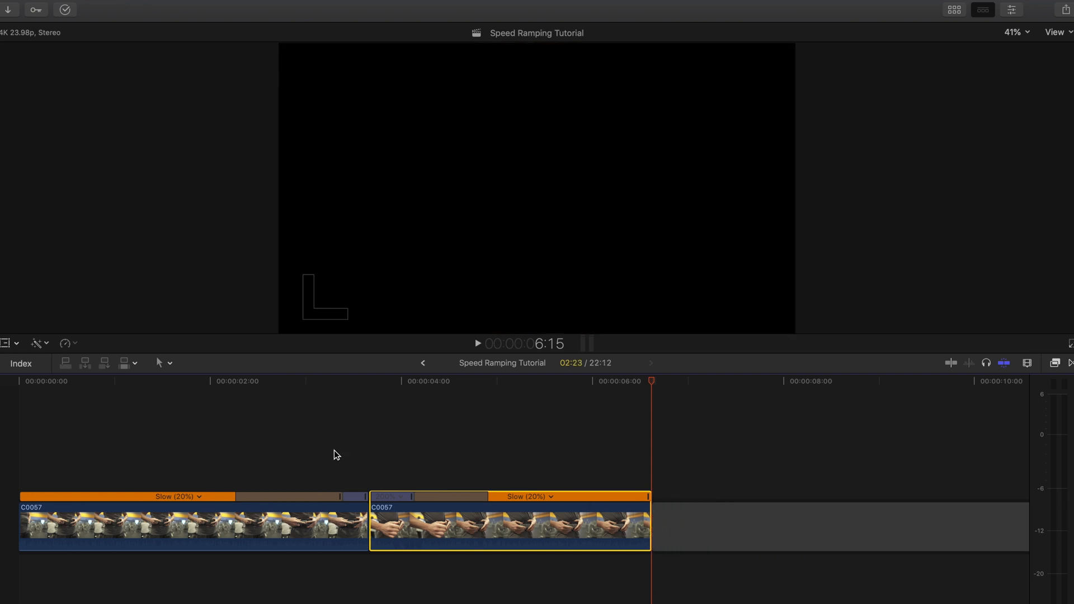
# Replay the ramp across the cut from about 2:03 to check the transition between the two clips
pyautogui.click(226, 425)
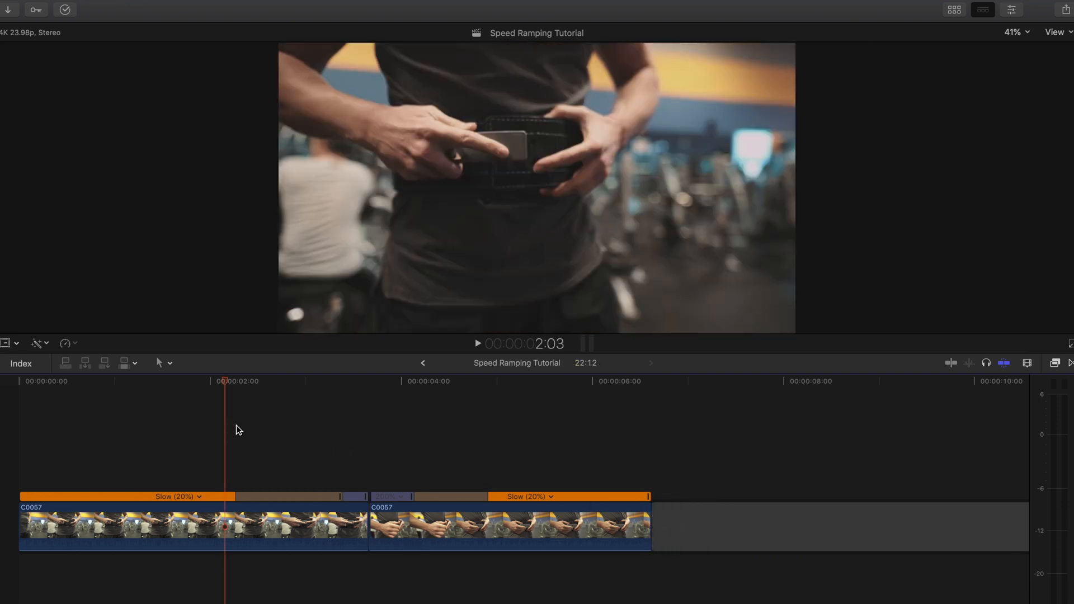
pyautogui.press('space')
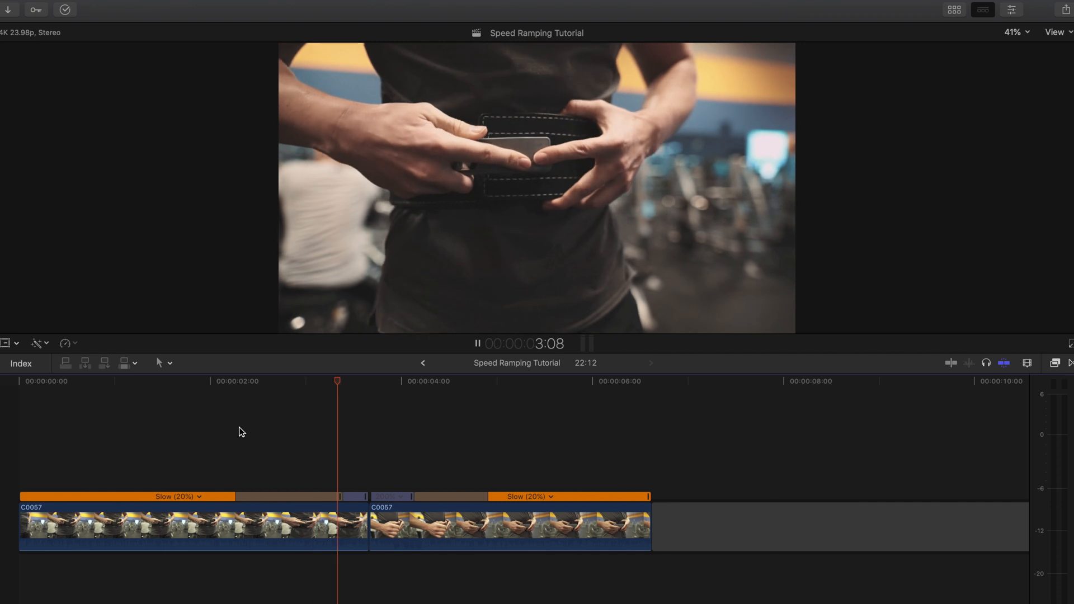
pyautogui.press('space')
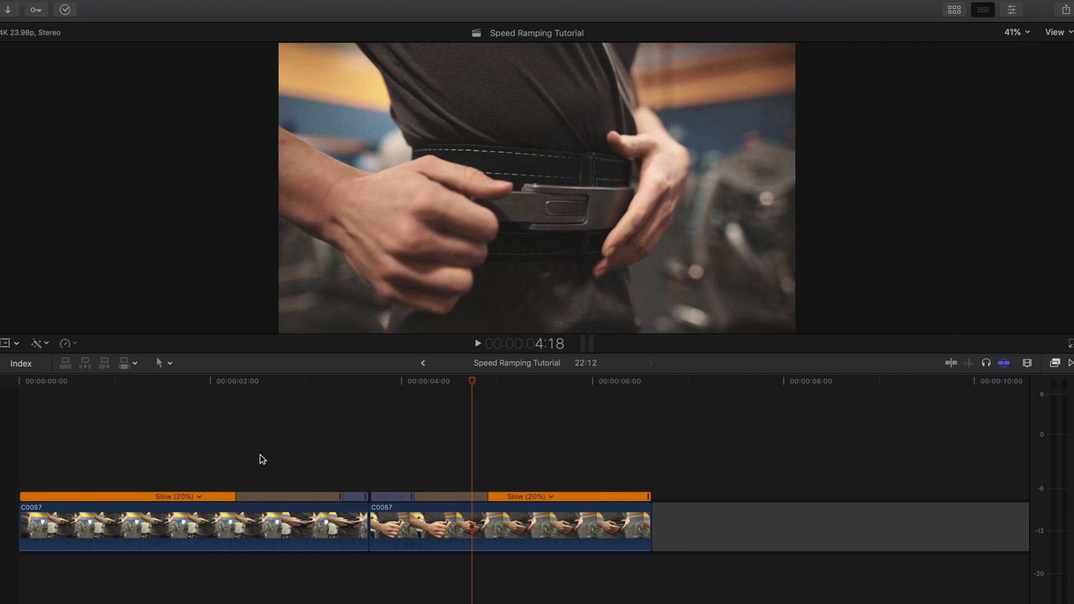
pyautogui.click(229, 452)
pyautogui.press('space')
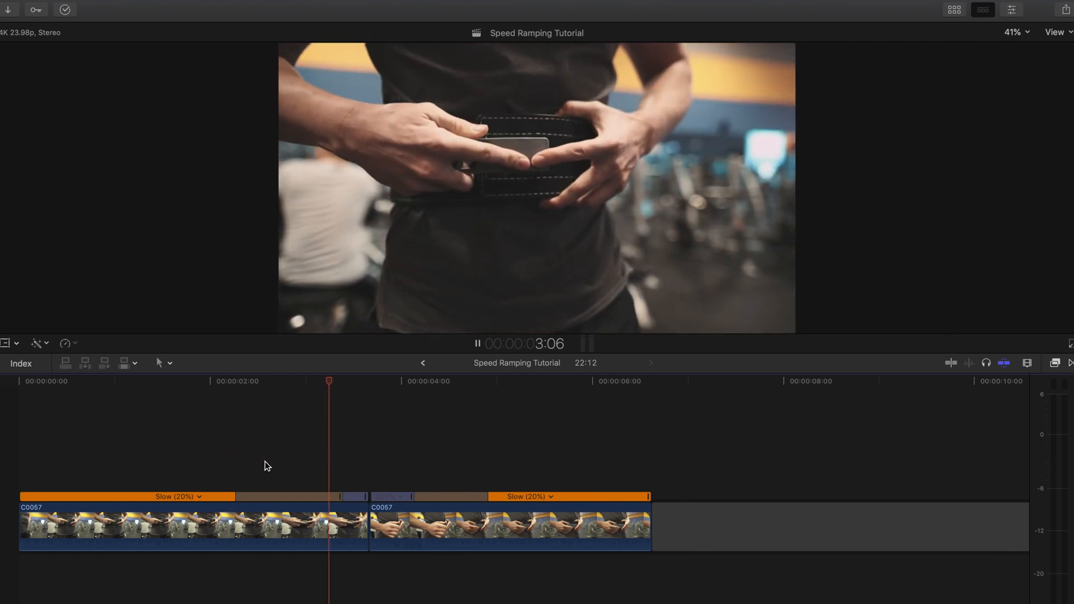